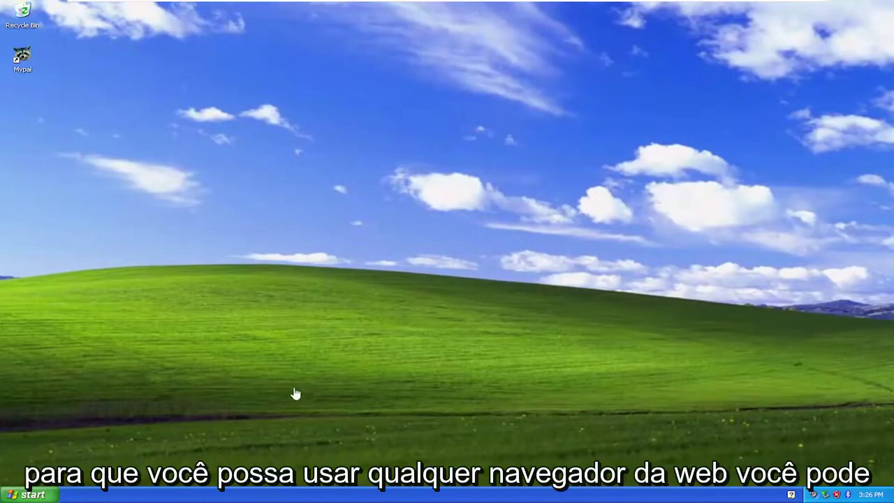
Open Internet Explorer, decline making it the default browser, and go to google.com.
{"action": "left_click", "coordinate": [8, 497]}
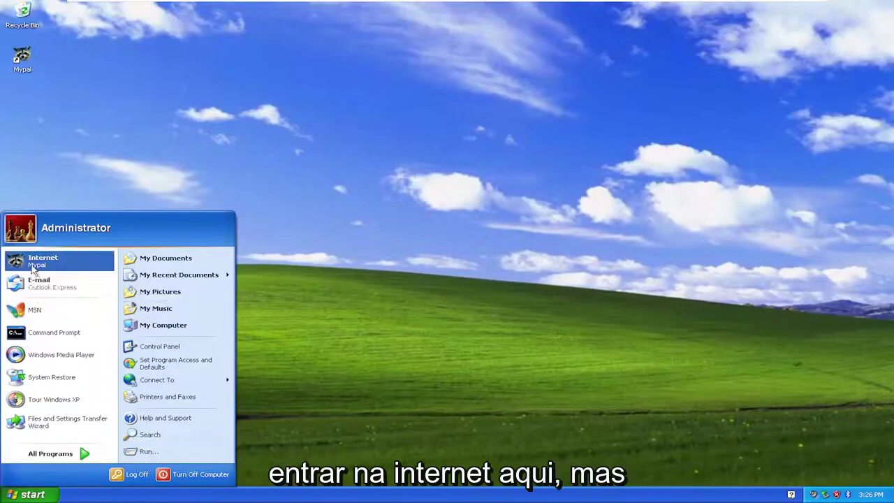
{"action": "left_click", "coordinate": [66, 457]}
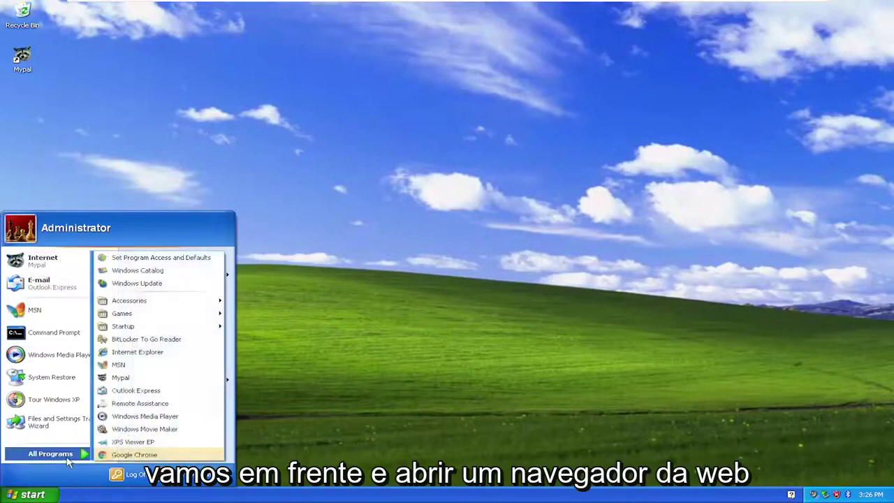
{"action": "left_click", "coordinate": [108, 352]}
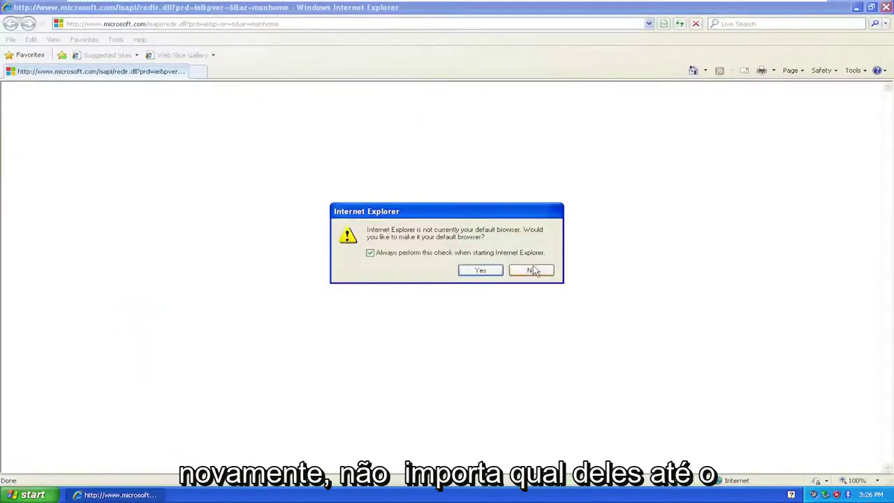
{"action": "left_click", "coordinate": [532, 270]}
{"action": "type", "text": "google.com"}
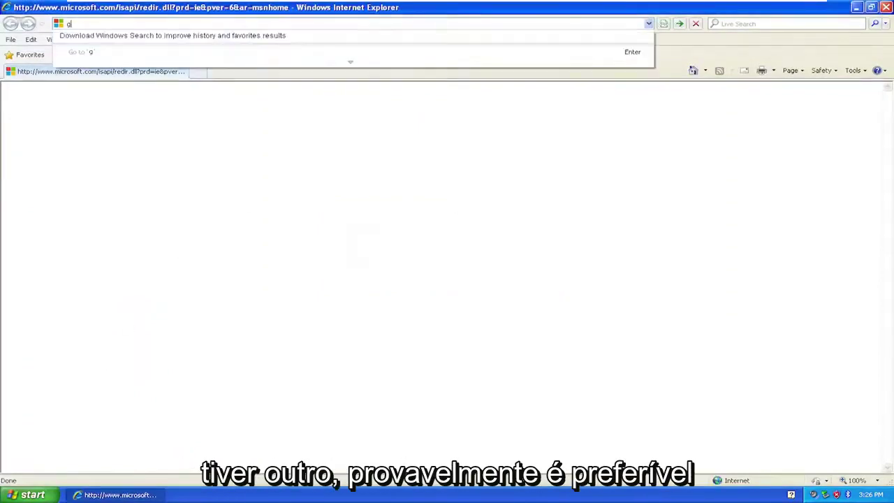
{"action": "key", "text": "Return"}
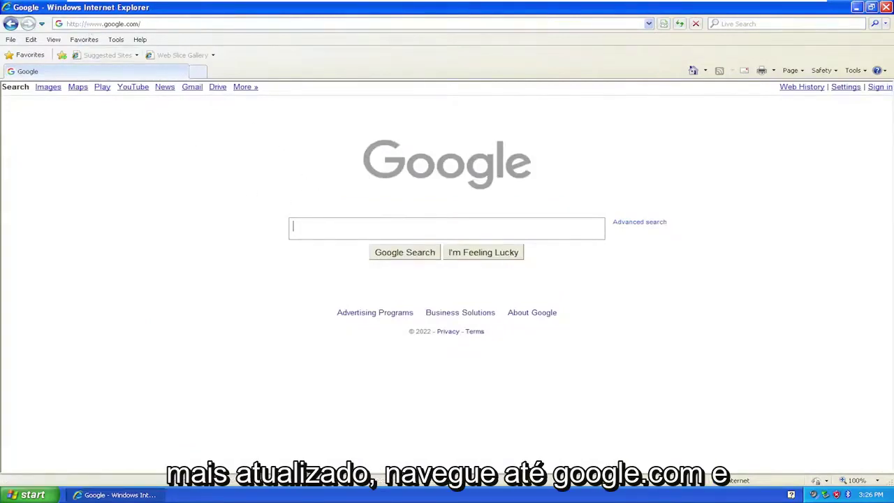
Search Google for firefox, declining AutoComplete, and open Mozilla's Download Firefox Browser result despite the certificate warning.
{"action": "type", "text": "firefox"}
{"action": "key", "text": "Return"}
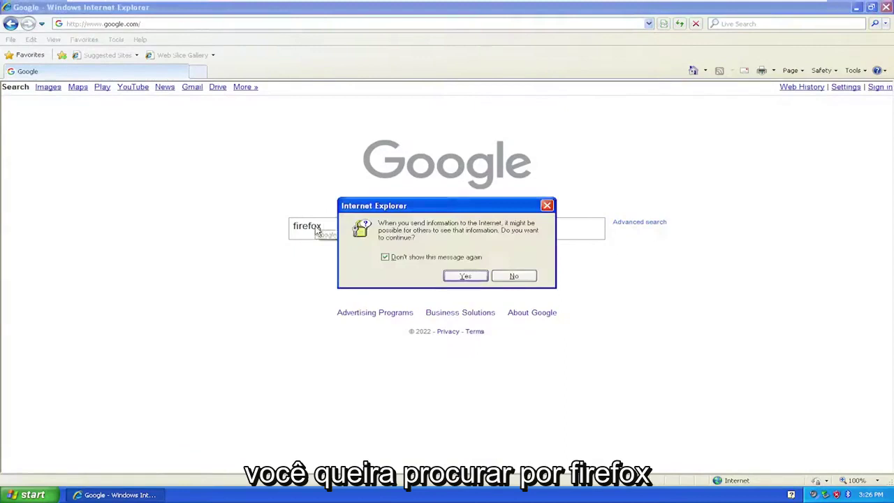
{"action": "left_click", "coordinate": [450, 275]}
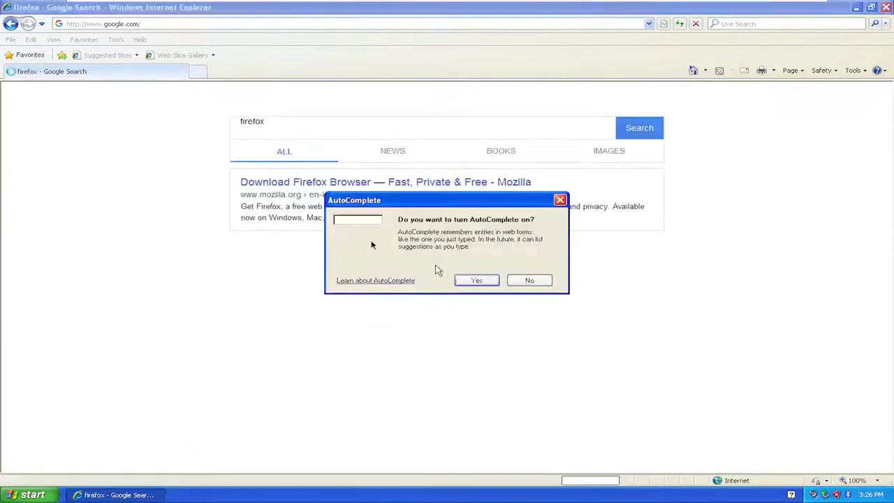
{"action": "left_click", "coordinate": [513, 285]}
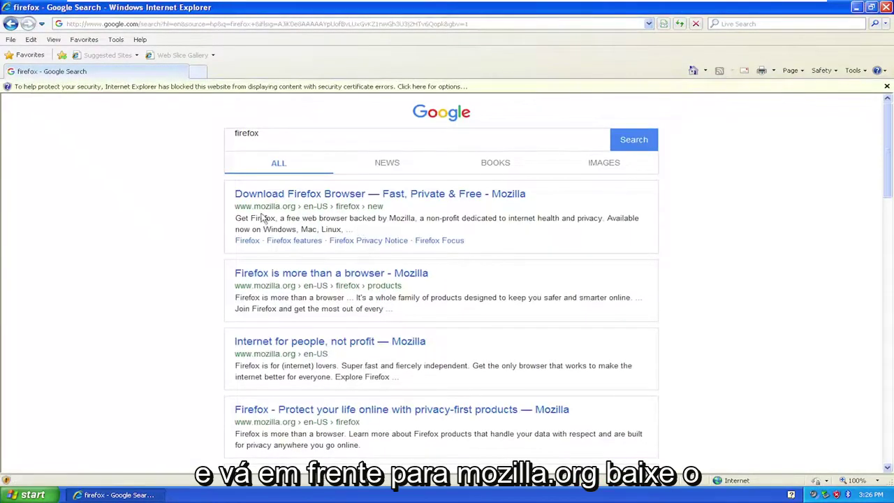
{"action": "left_click", "coordinate": [337, 195]}
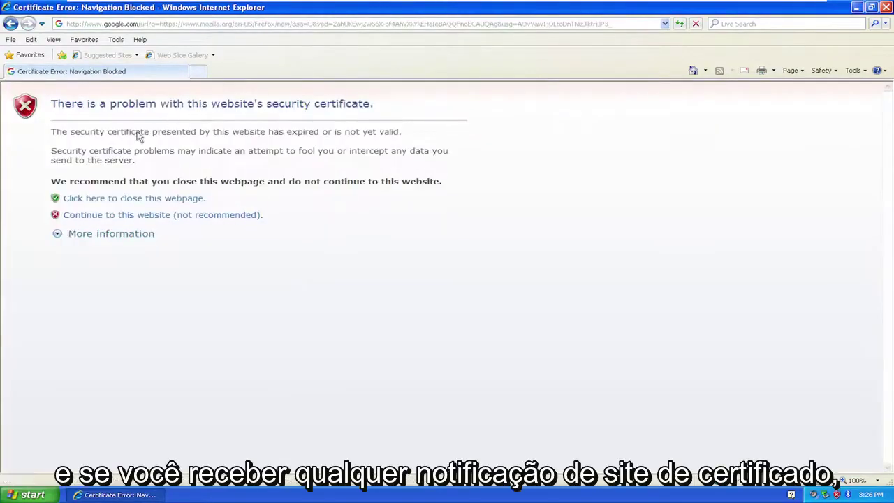
{"action": "left_click", "coordinate": [139, 218]}
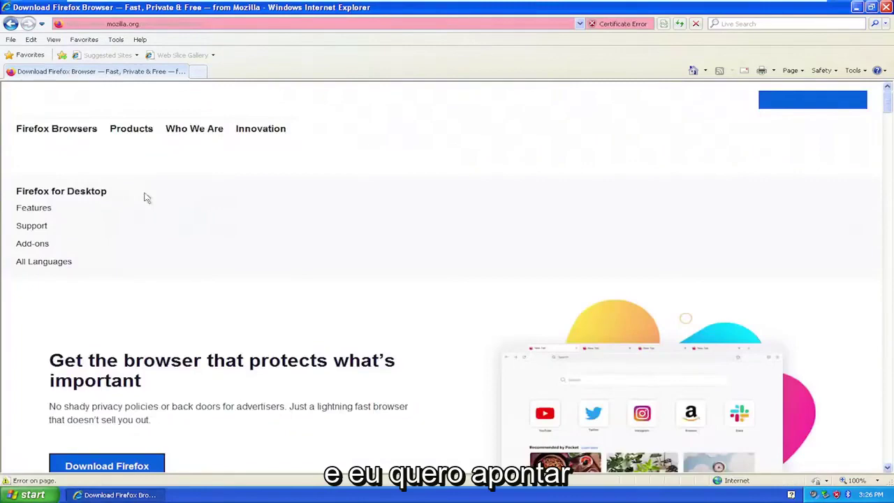
Download the Firefox installer past the certificate warning, run it, and close Internet Explorer.
{"action": "scroll", "coordinate": [146, 202], "scroll_direction": "down", "scroll_amount": 3}
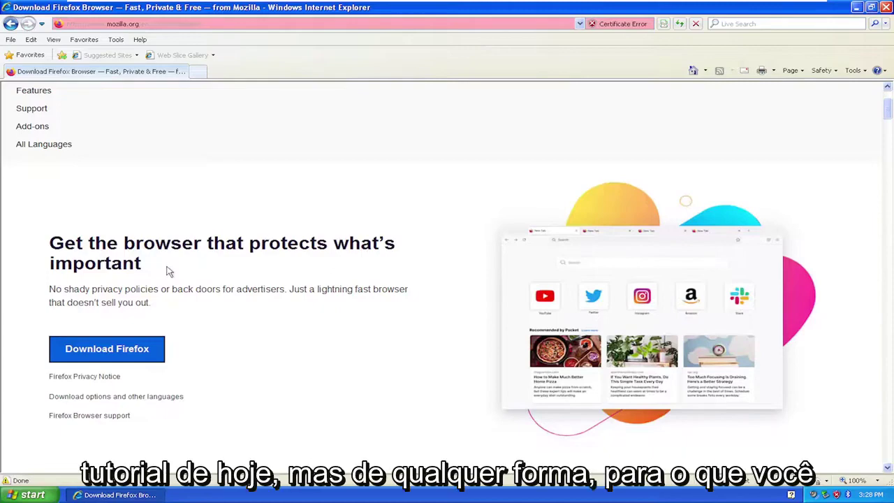
{"action": "scroll", "coordinate": [168, 271], "scroll_direction": "down", "scroll_amount": 3}
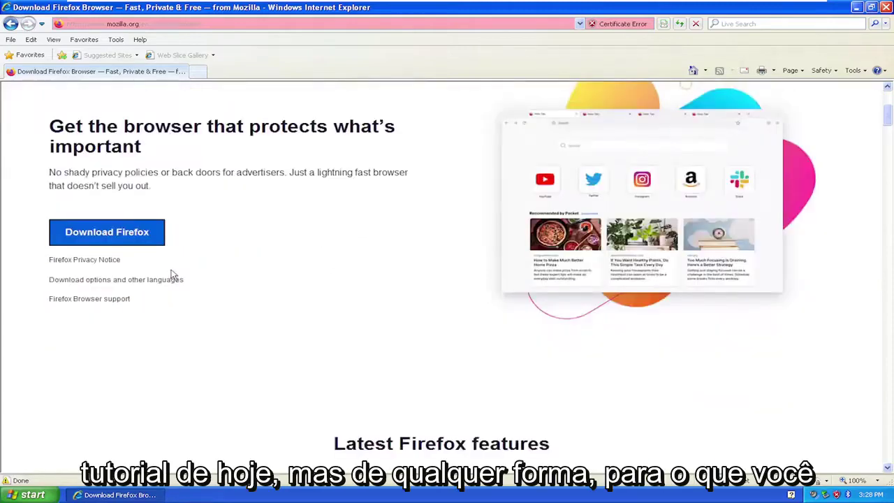
{"action": "left_click", "coordinate": [101, 237]}
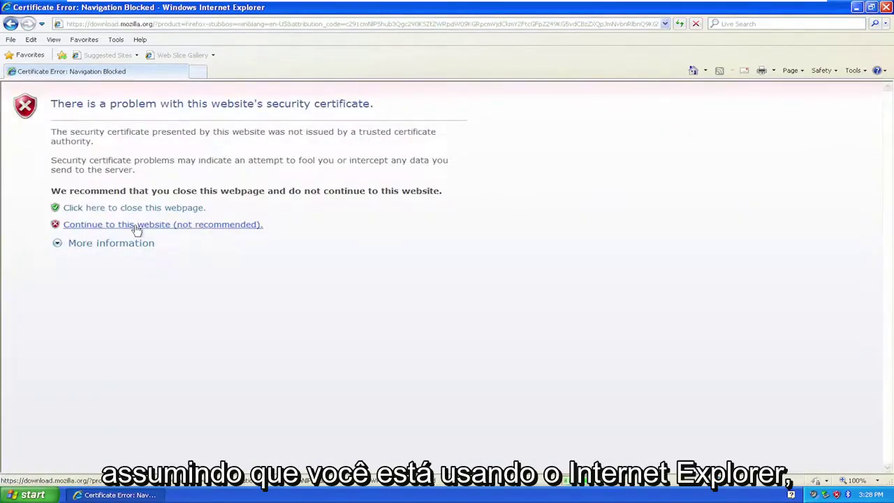
{"action": "left_click", "coordinate": [137, 229]}
{"action": "left_click", "coordinate": [184, 229]}
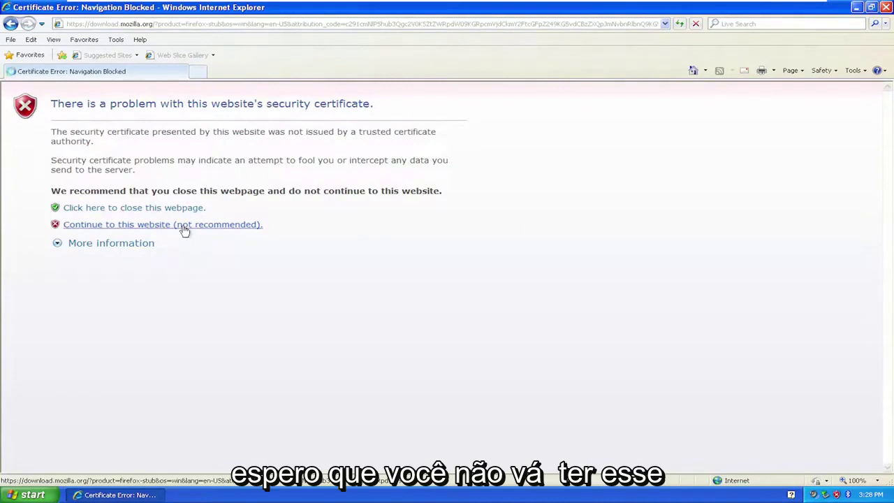
{"action": "left_click", "coordinate": [427, 256]}
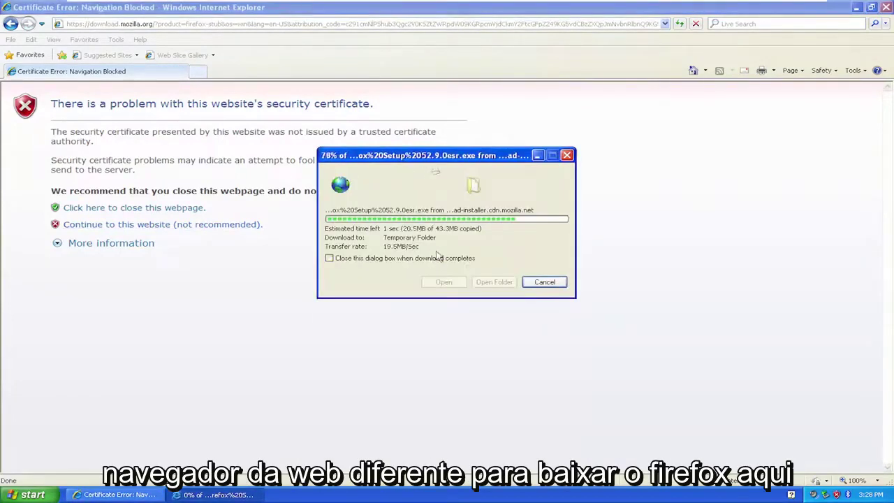
{"action": "left_click", "coordinate": [495, 239]}
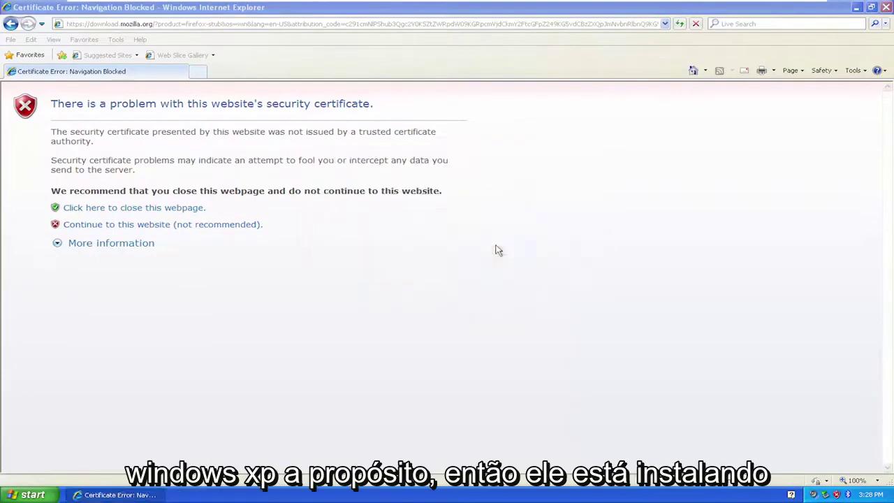
{"action": "left_click", "coordinate": [886, 7]}
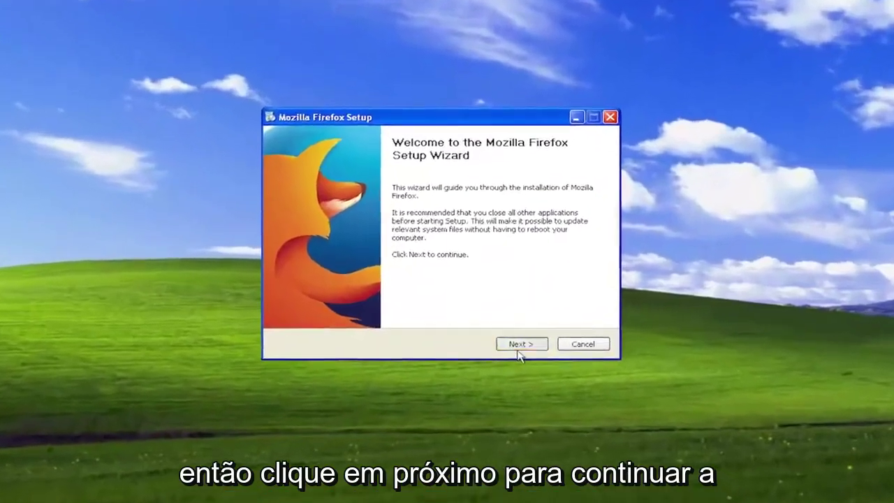
Install Mozilla Firefox with the Standard setup as the default web browser and launch it on finishing.
{"action": "left_click", "coordinate": [519, 344]}
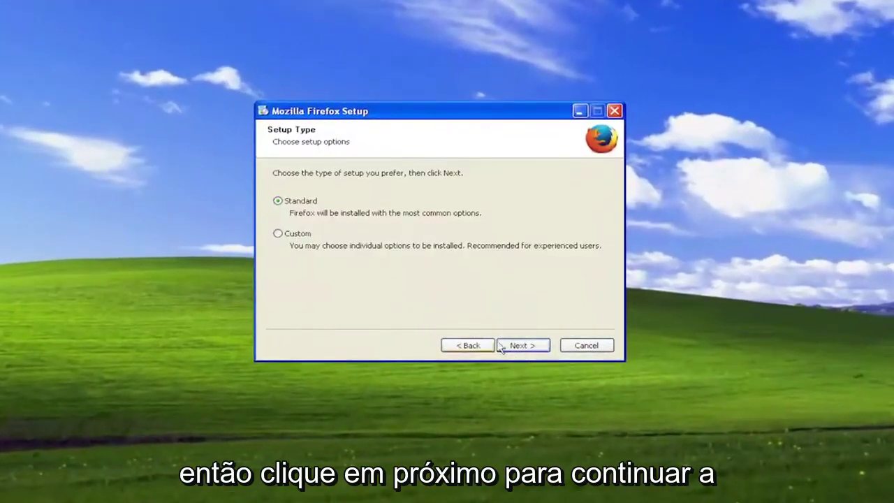
{"action": "left_click", "coordinate": [518, 346]}
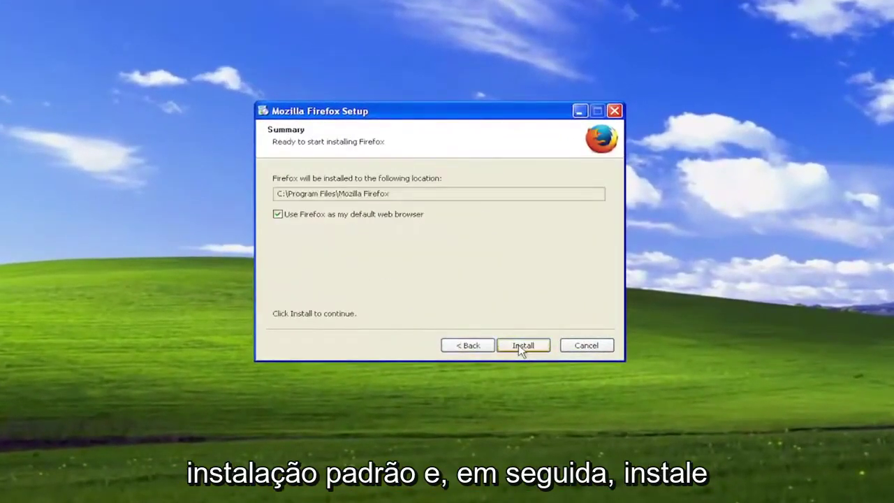
{"action": "left_click", "coordinate": [518, 345]}
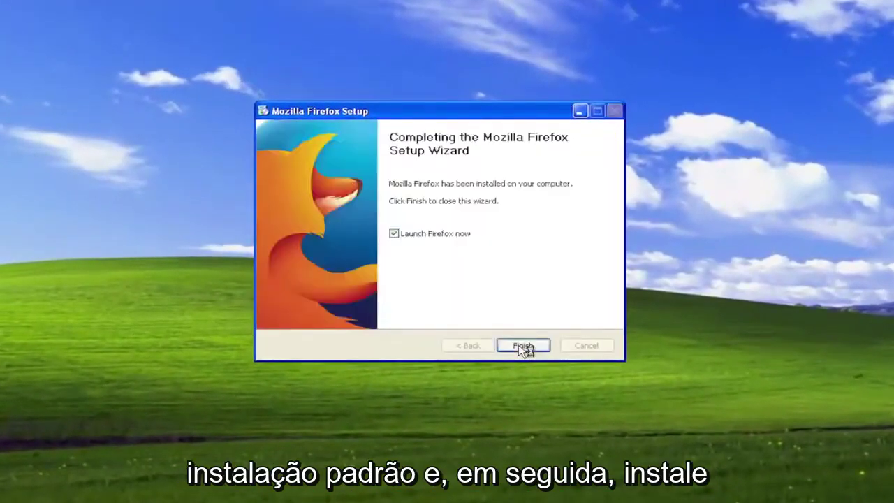
{"action": "left_click", "coordinate": [521, 344]}
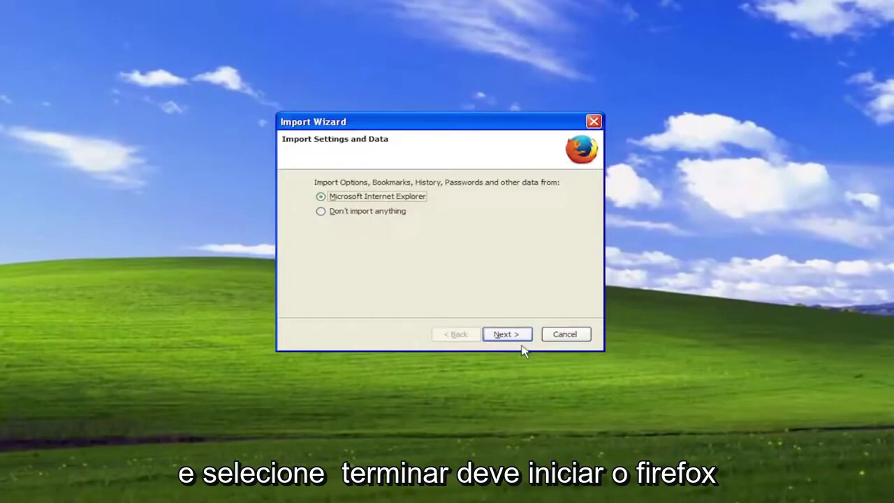
Skip importing any browser data, maximize the Firefox window, and close the Welcome to Firefox tab.
{"action": "left_click", "coordinate": [369, 212]}
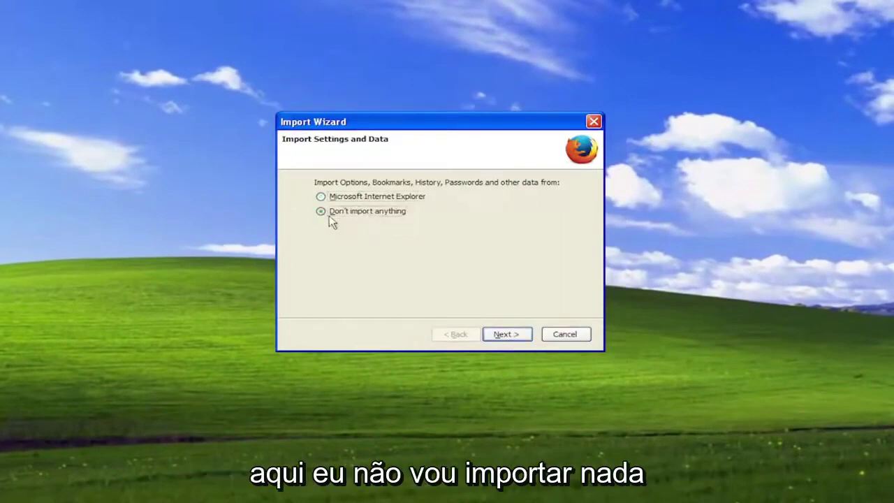
{"action": "left_click", "coordinate": [507, 338]}
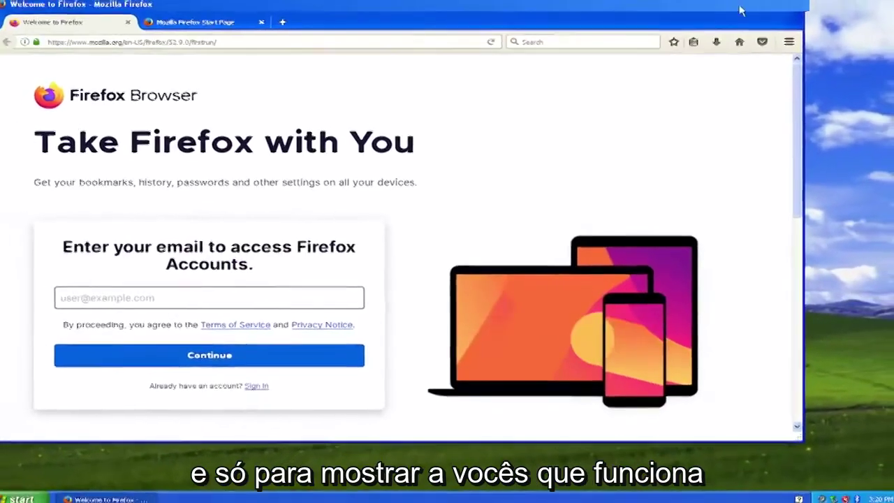
{"action": "double_click", "coordinate": [742, 11]}
{"action": "left_click", "coordinate": [129, 23]}
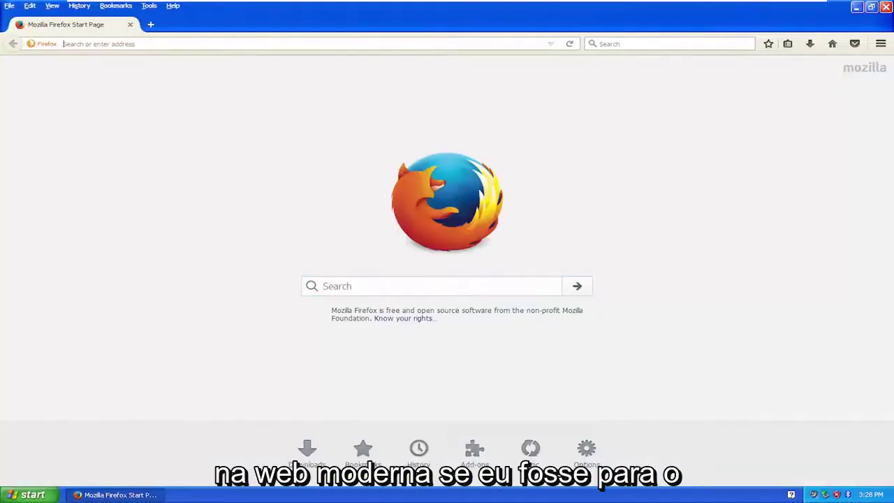
Go to youtube.com in Firefox.
{"action": "type", "text": "yo"}
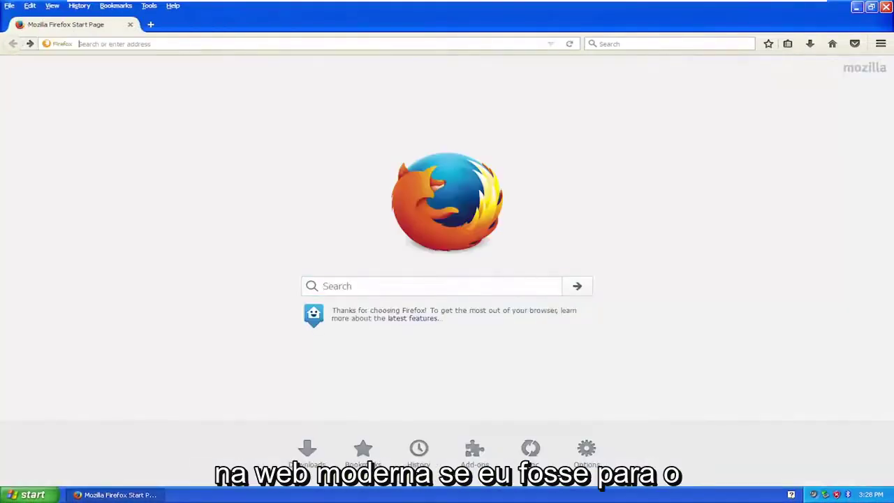
{"action": "type", "text": "youtube"}
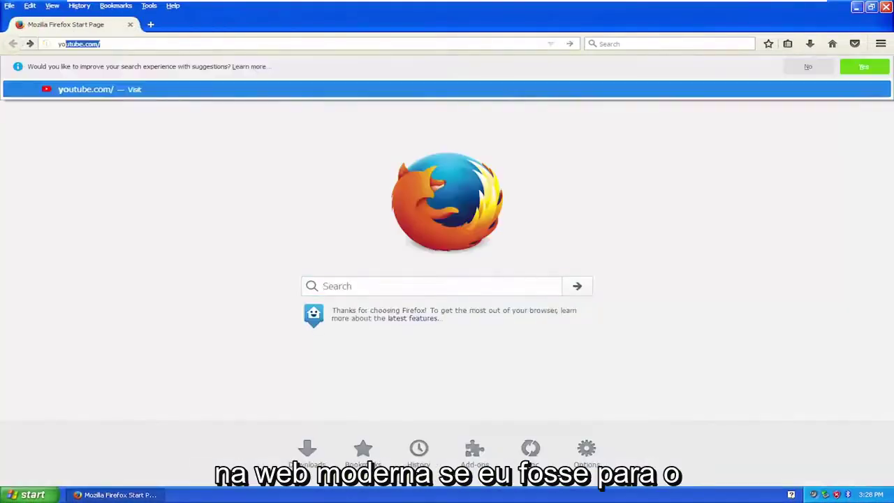
{"action": "key", "text": "Return"}
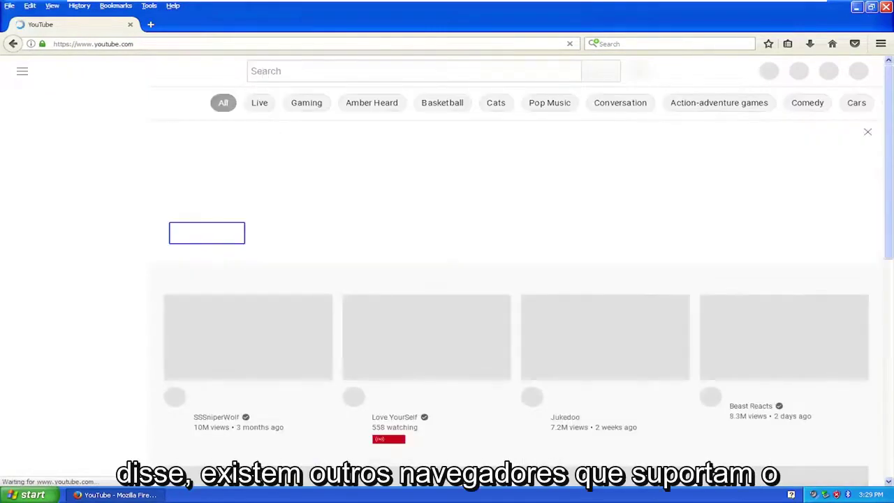
Search YouTube for mdtechvideos and open the Videos page of the MDTechVideos channel.
{"action": "left_click", "coordinate": [335, 70]}
{"action": "type", "text": "mdte"}
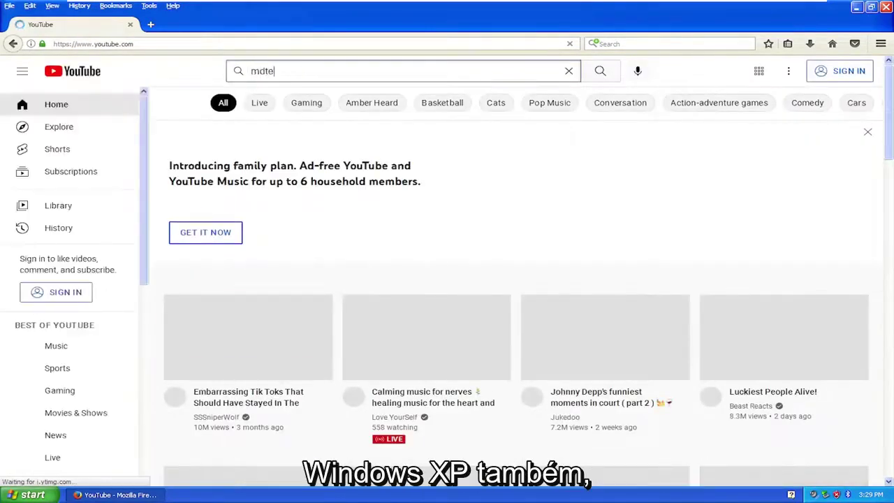
{"action": "type", "text": "chvideos"}
{"action": "key", "text": "Return"}
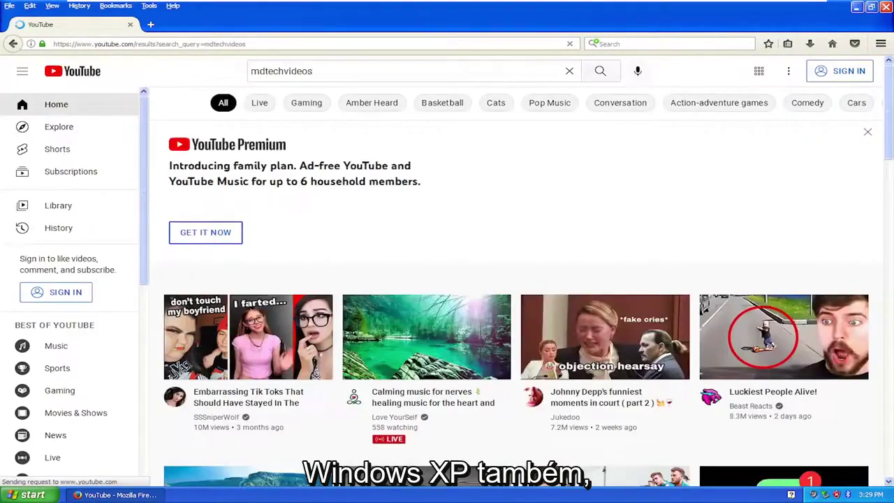
{"action": "left_click", "coordinate": [379, 149]}
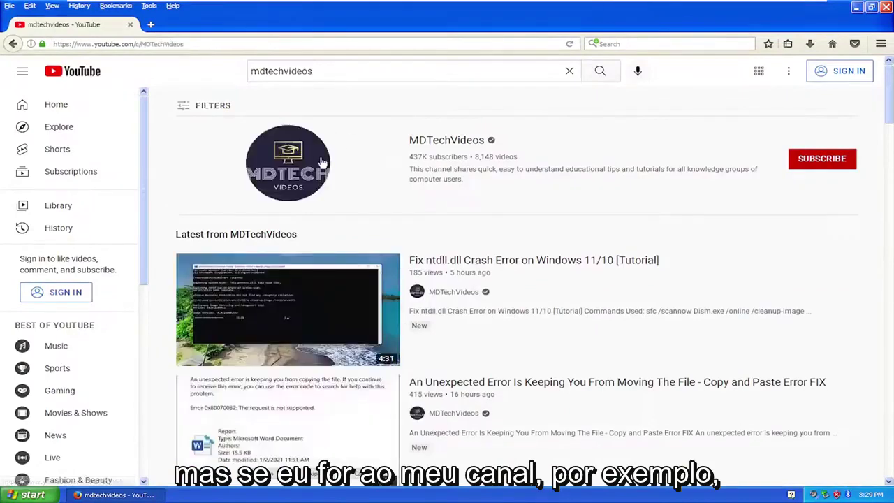
{"action": "left_click", "coordinate": [286, 268]}
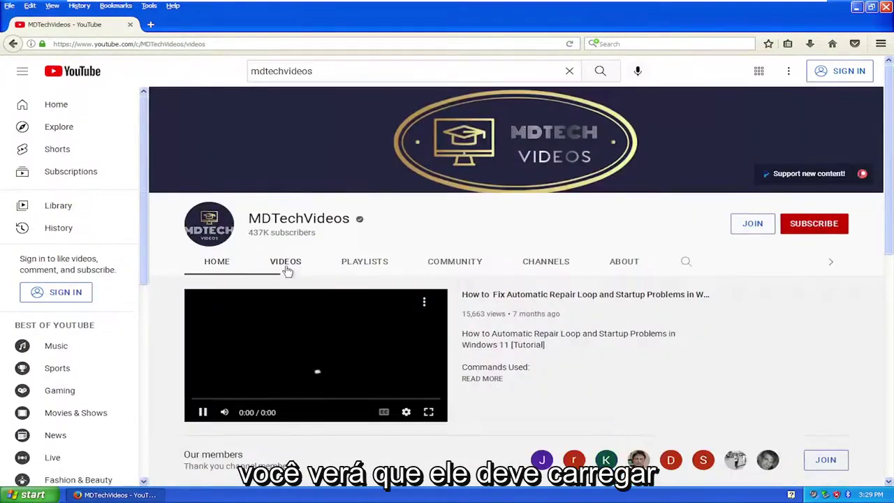
{"action": "scroll", "coordinate": [398, 291], "scroll_direction": "down", "scroll_amount": 3}
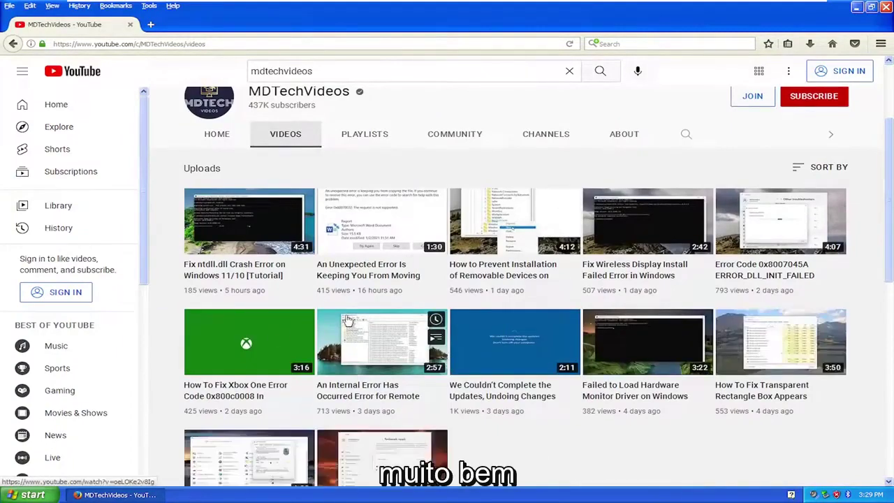
{"action": "scroll", "coordinate": [347, 320], "scroll_direction": "up", "scroll_amount": 2}
{"action": "scroll", "coordinate": [347, 320], "scroll_direction": "up", "scroll_amount": 1}
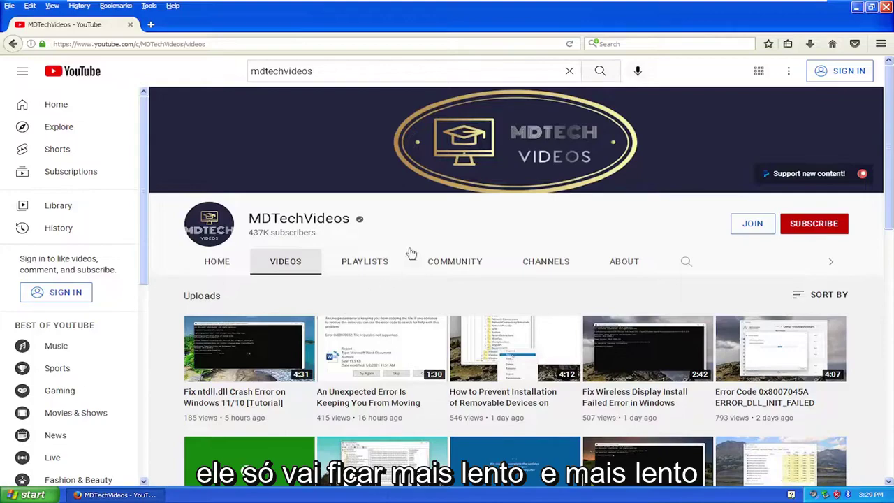
{"action": "scroll", "coordinate": [411, 253], "scroll_direction": "down", "scroll_amount": 2}
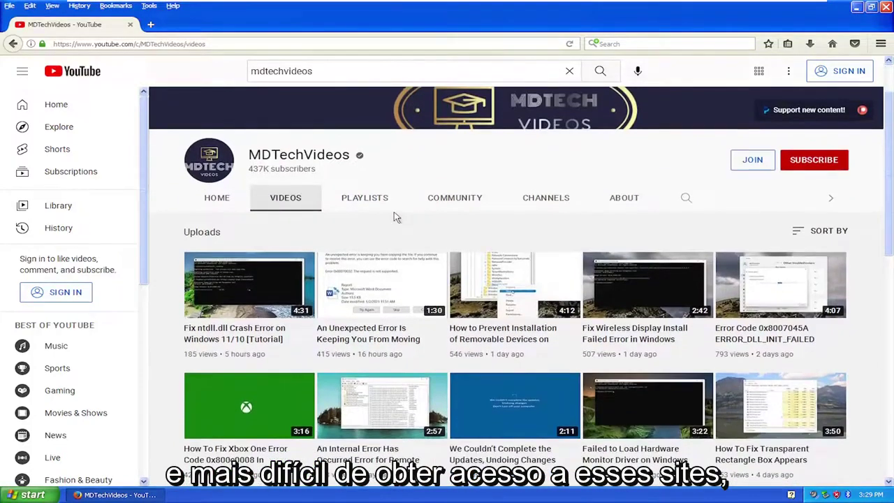
{"action": "scroll", "coordinate": [391, 244], "scroll_direction": "up", "scroll_amount": 2}
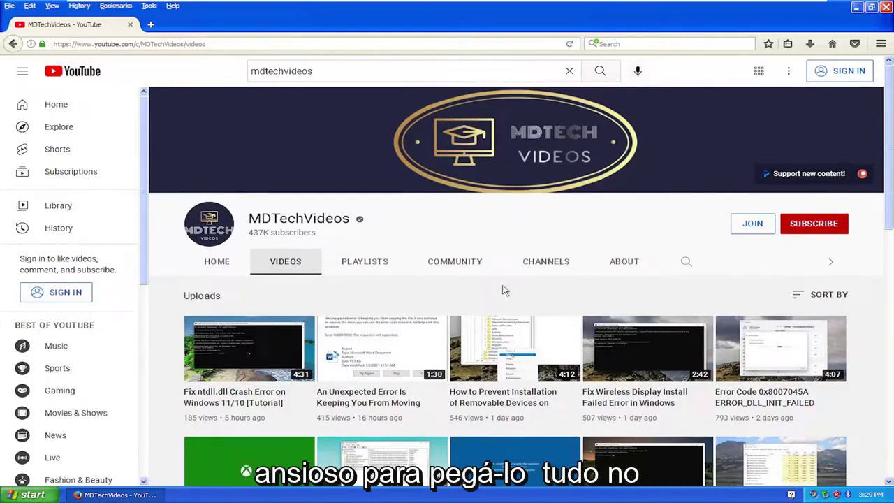
{"action": "scroll", "coordinate": [493, 279], "scroll_direction": "down", "scroll_amount": 2}
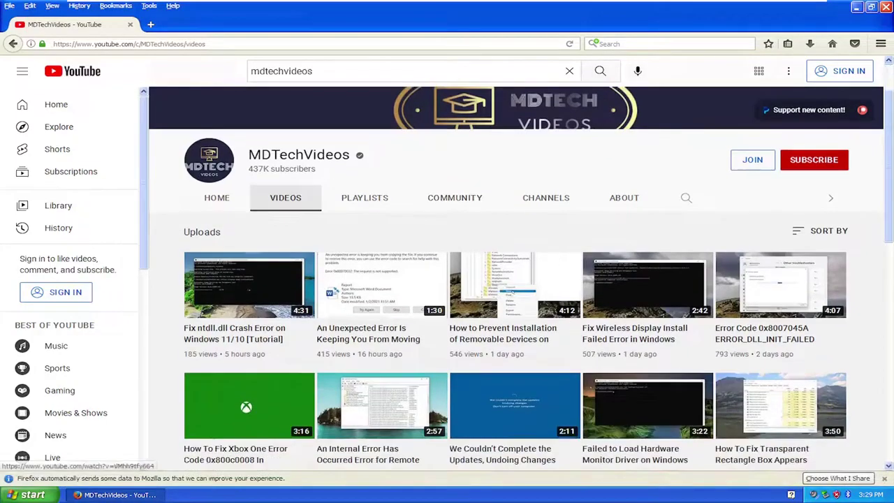